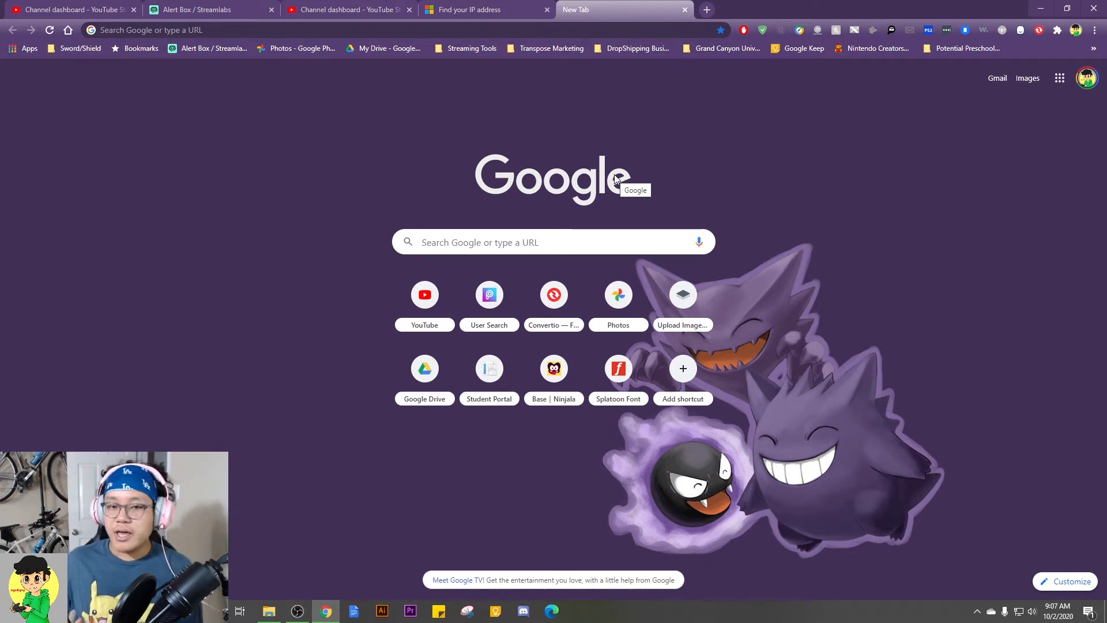
# Step: Read the Microsoft support article on finding the IP address over Wi-Fi and Ethernet, and return to the new tab
pyautogui.click(490, 8)
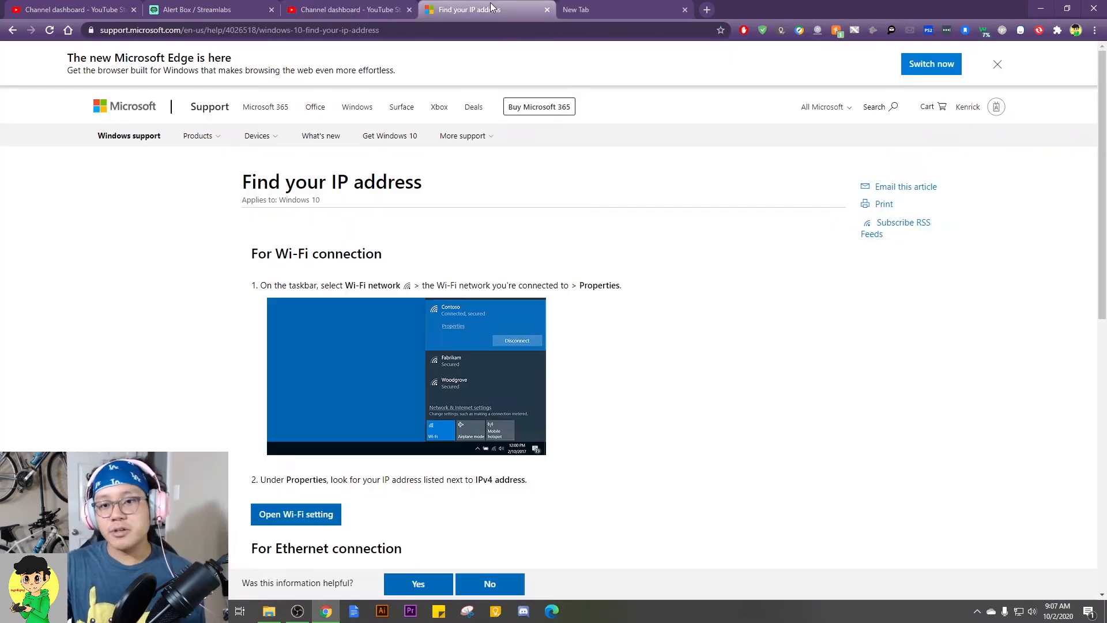
pyautogui.scroll(-4, 362, 354)
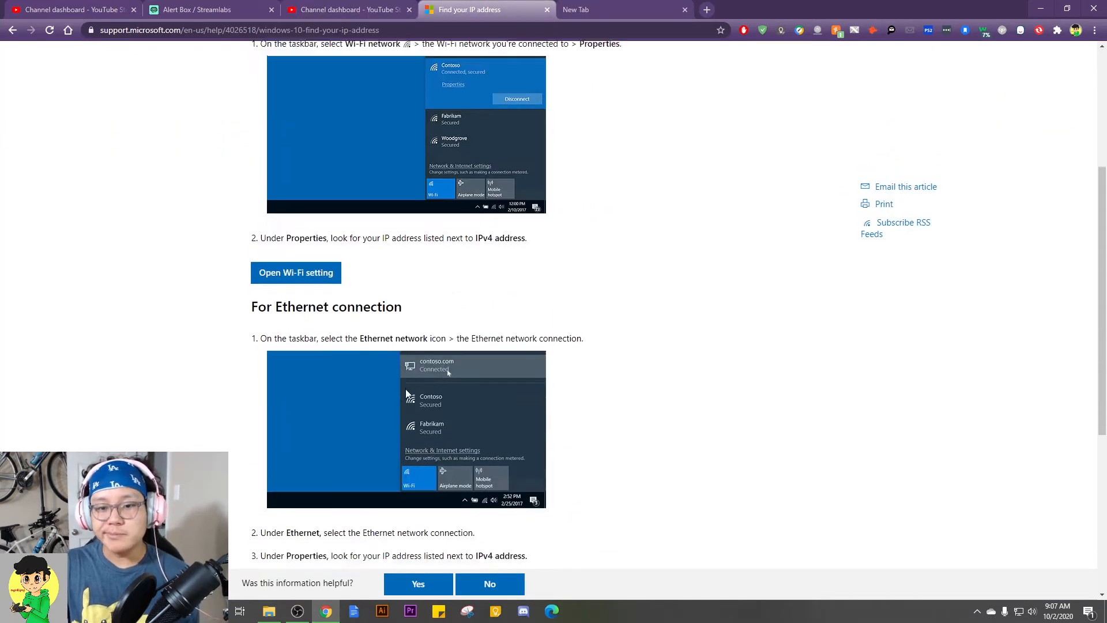
pyautogui.scroll(-6, 406, 388)
pyautogui.scroll(10, 305, 441)
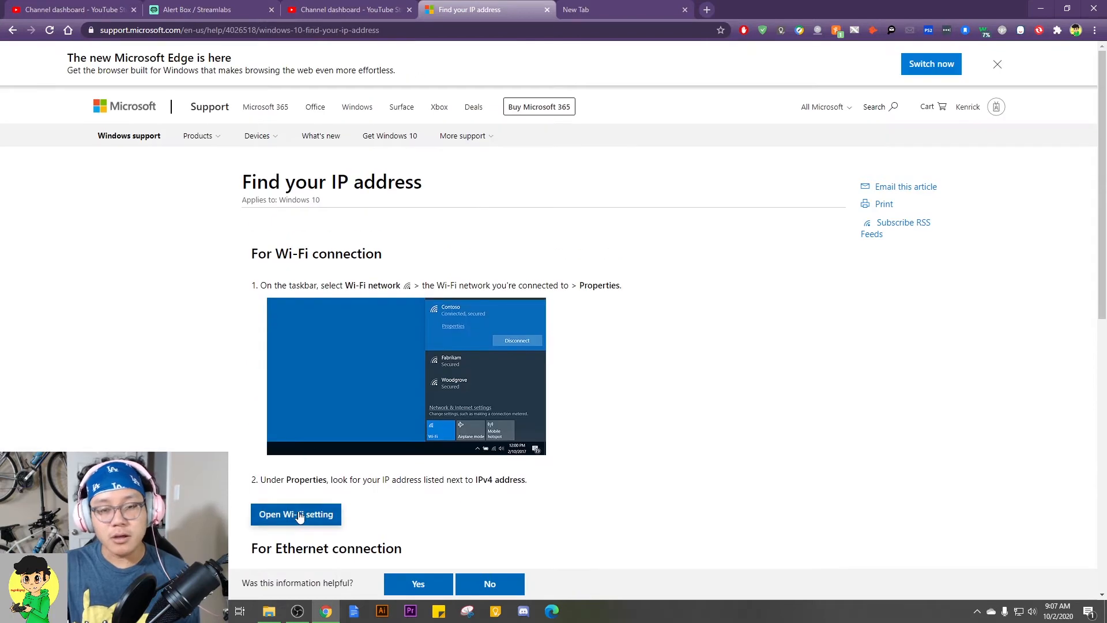
pyautogui.scroll(-4, 734, 229)
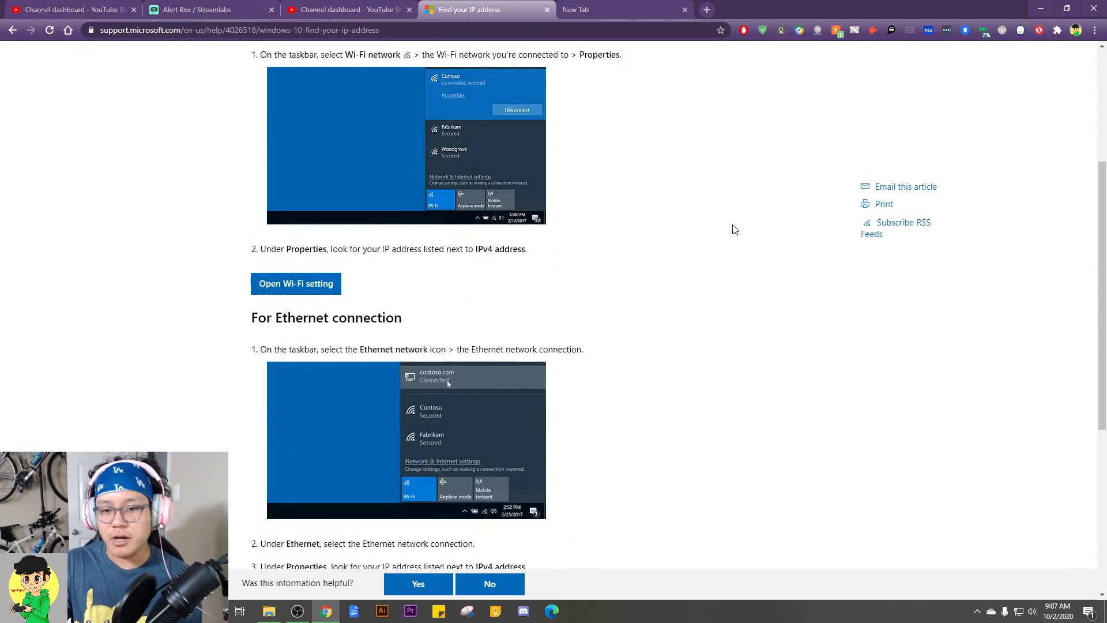
pyautogui.scroll(-2, 733, 230)
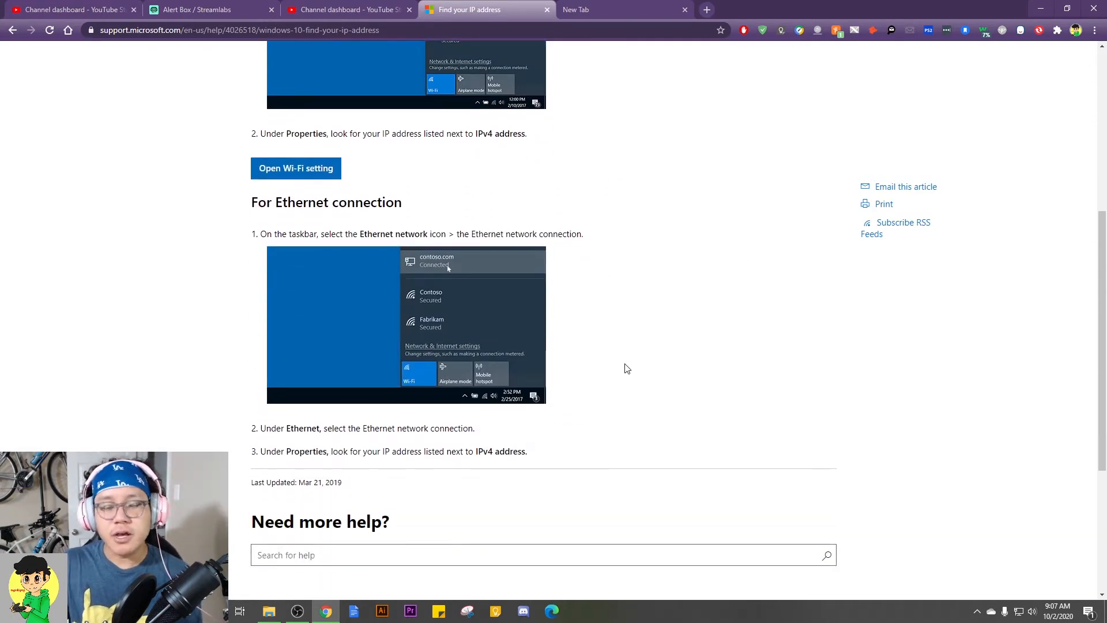
pyautogui.scroll(6, 626, 370)
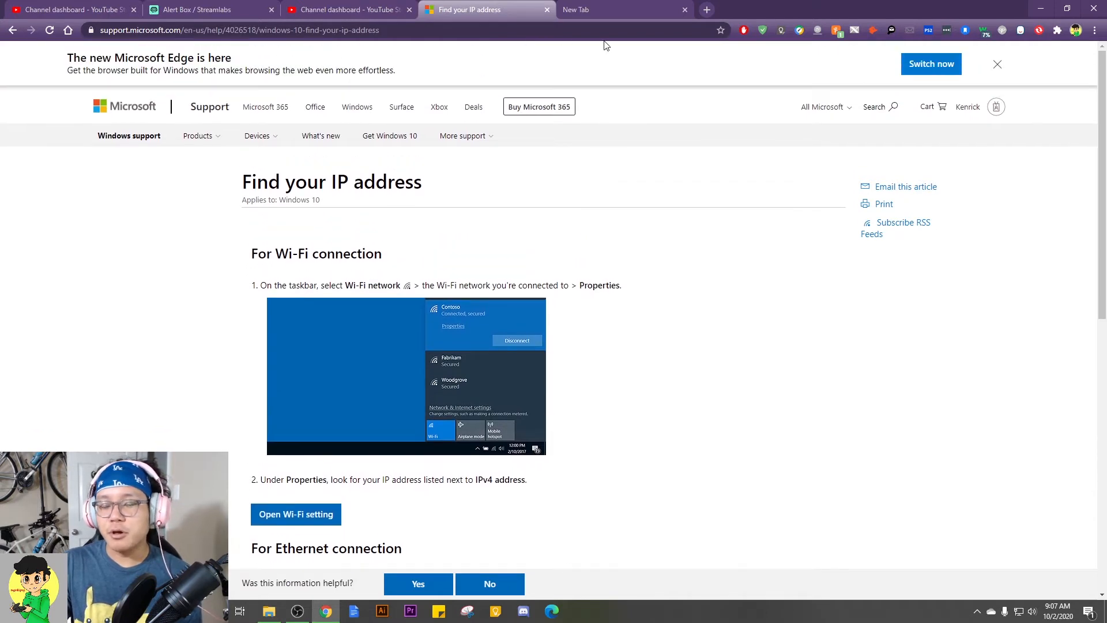
pyautogui.click(611, 8)
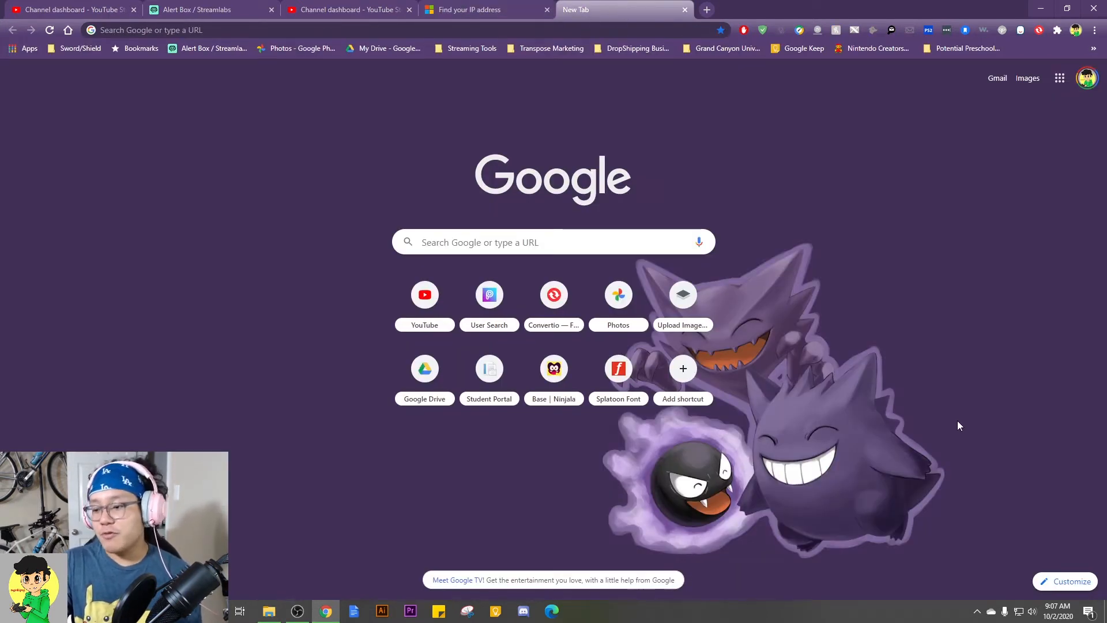
# Step: View the IPv4 address in the properties of the connected ORBI03 Ethernet network, and close the settings
pyautogui.click(1019, 611)
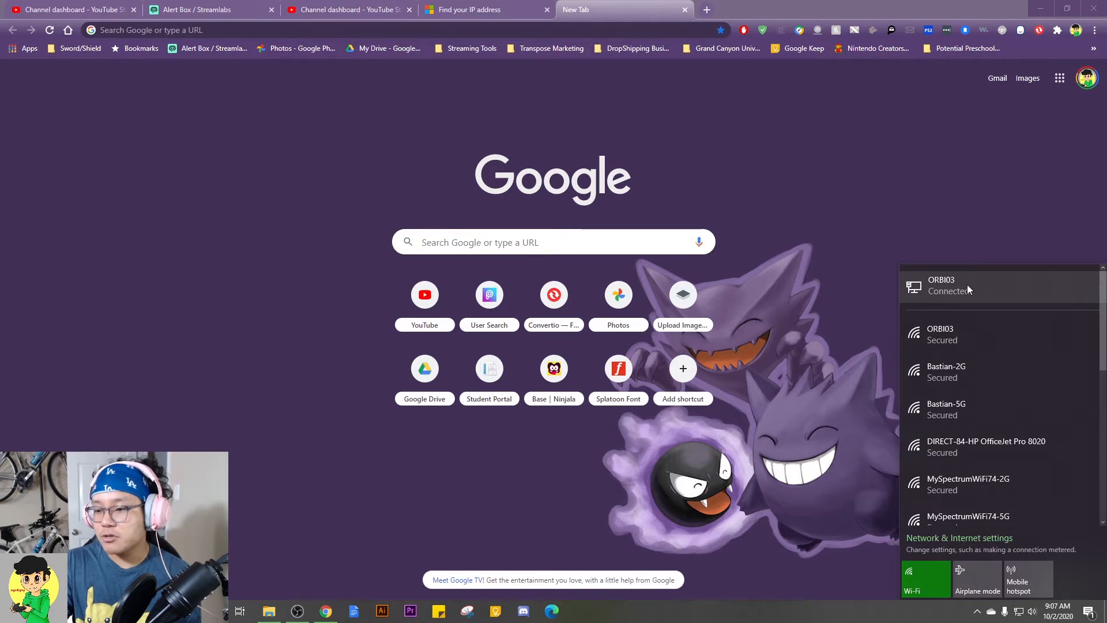
pyautogui.click(1020, 617)
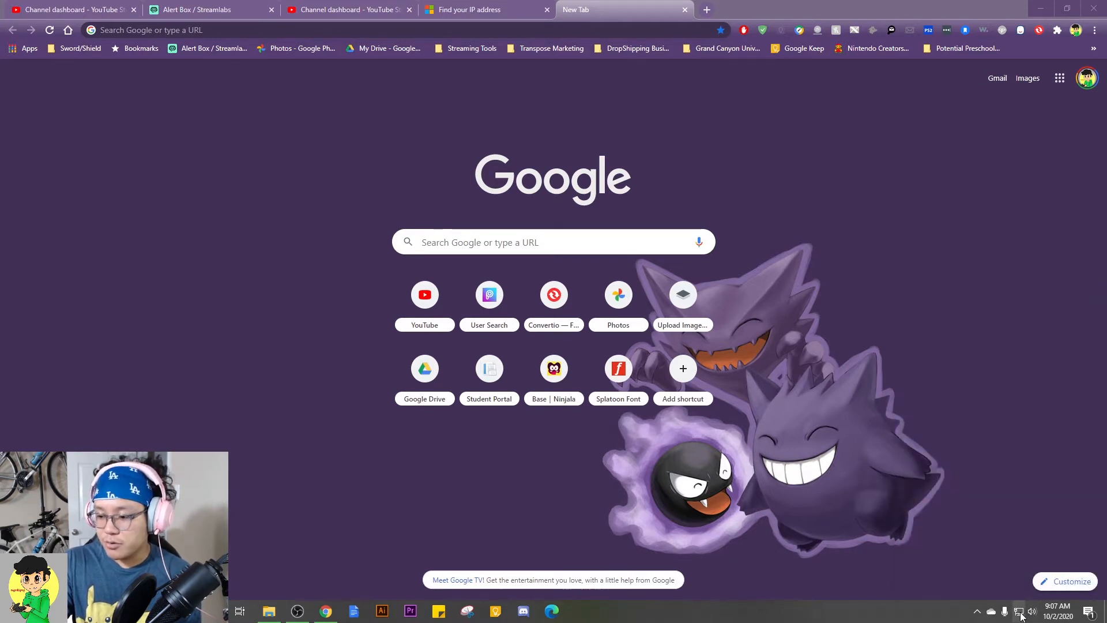
pyautogui.click(1018, 615)
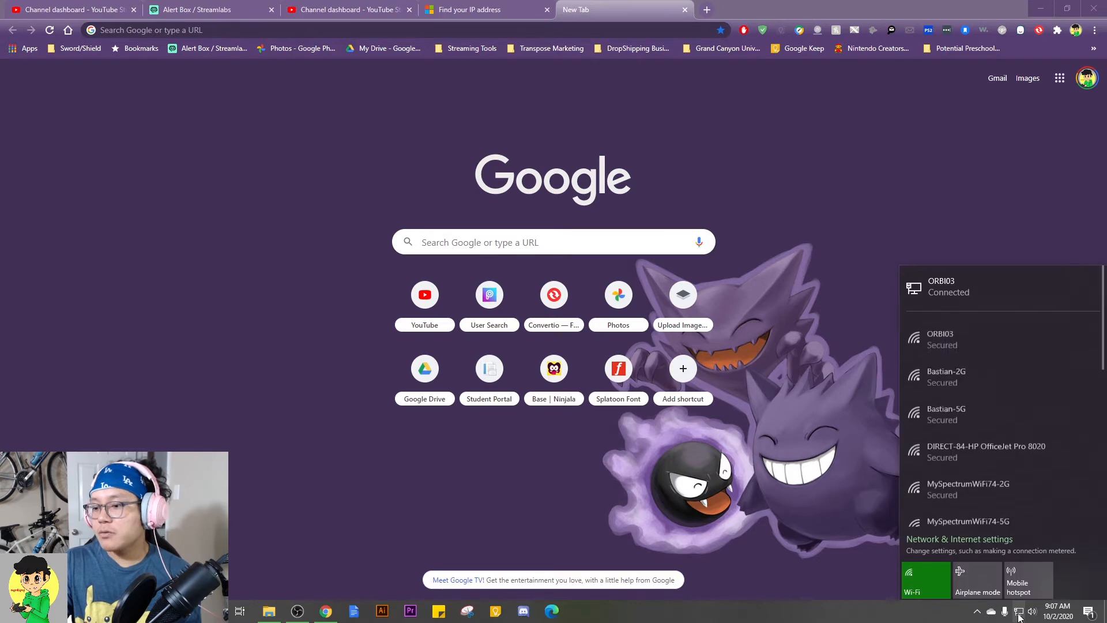
pyautogui.click(957, 290)
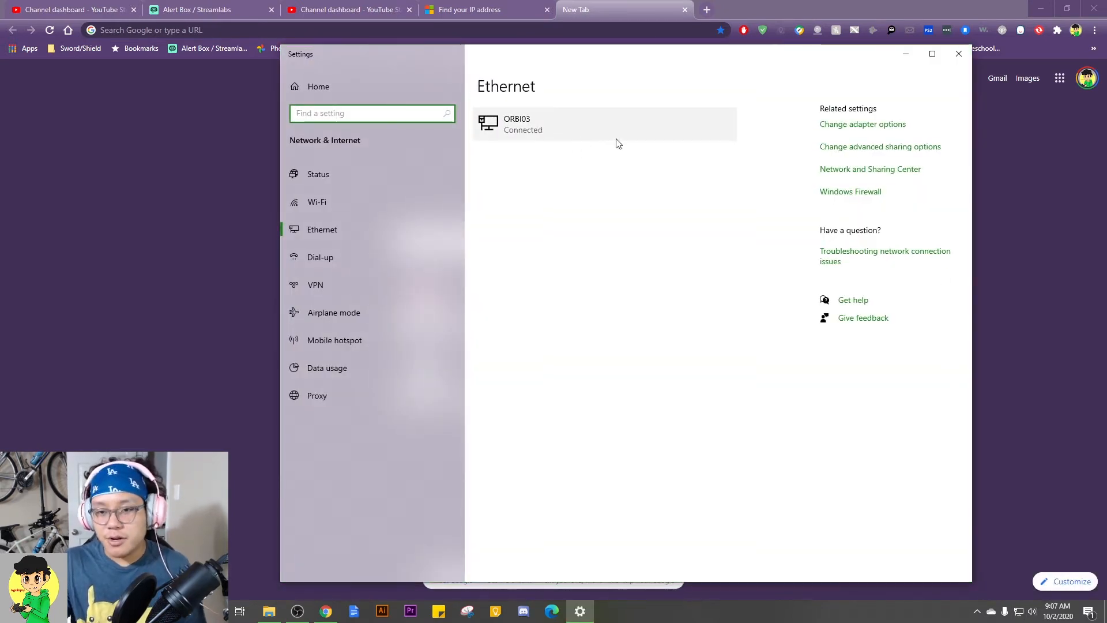
pyautogui.click(519, 129)
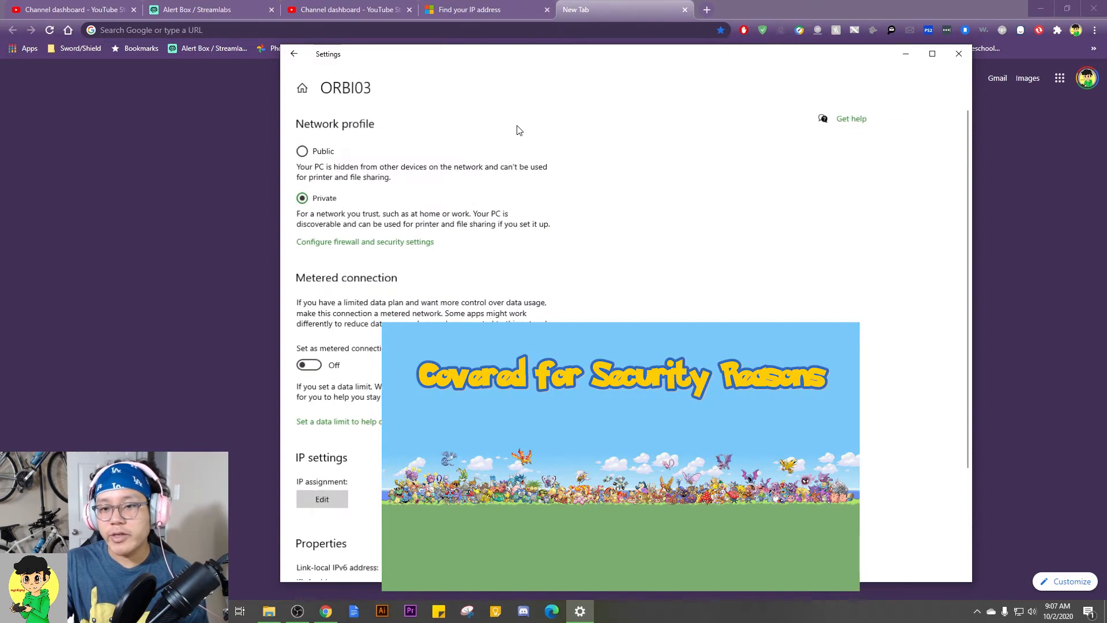
pyautogui.scroll(-3, 372, 322)
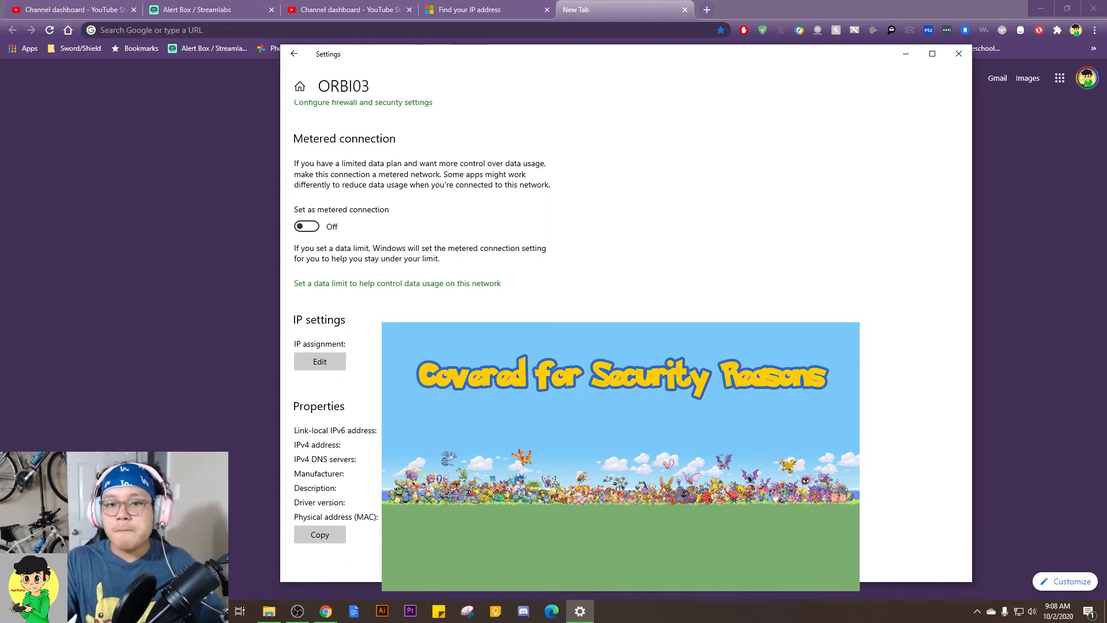
pyautogui.click(294, 53)
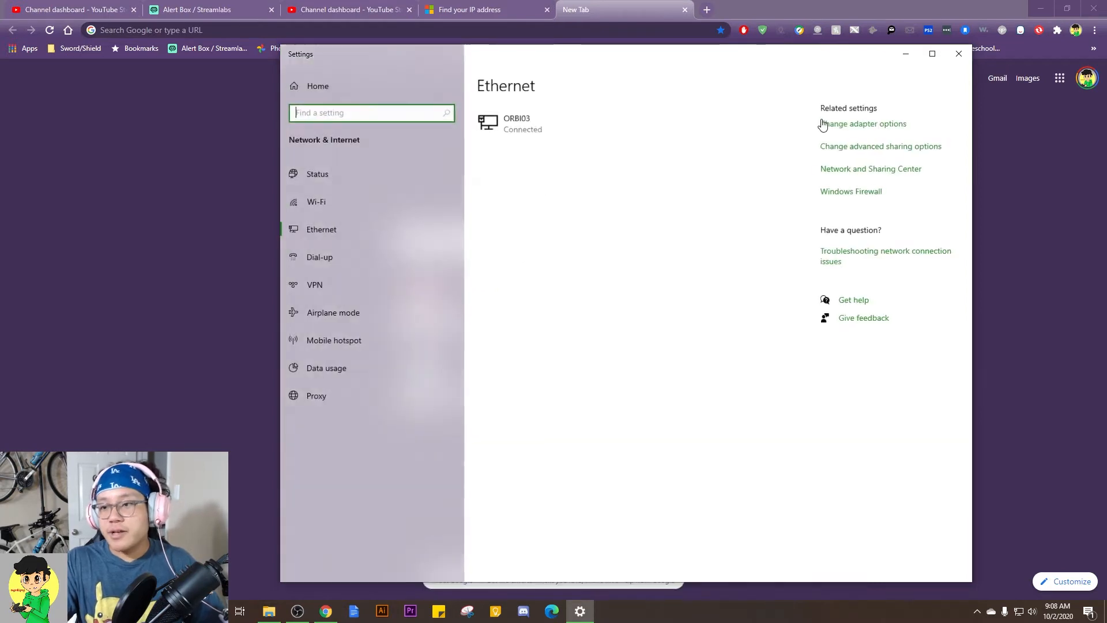
pyautogui.click(958, 54)
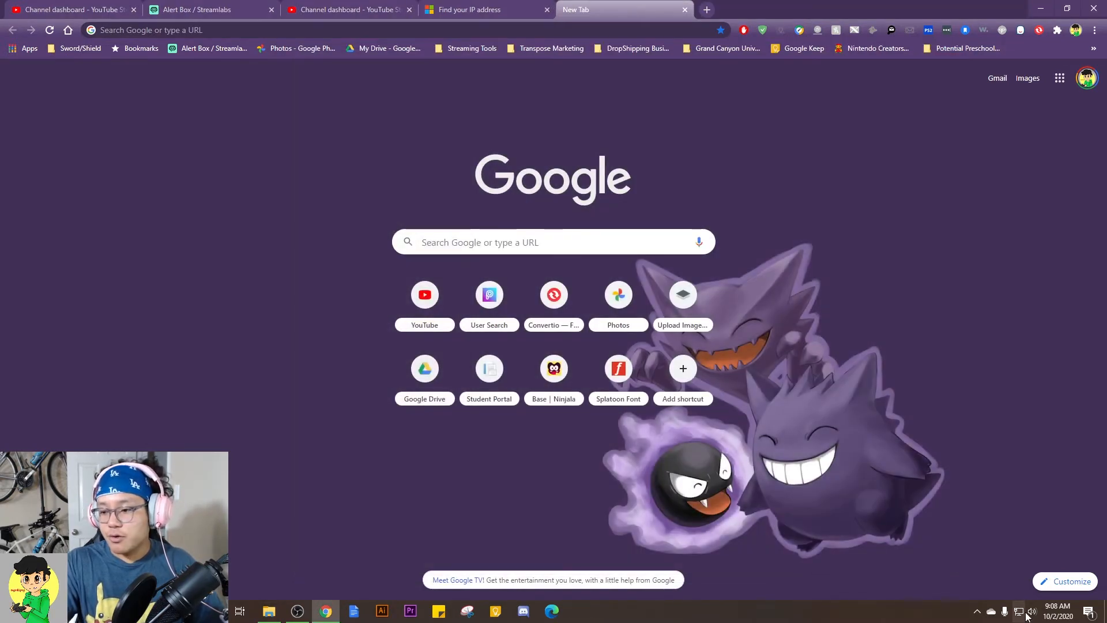
# Step: Open the Network & Internet status settings and view the network properties to find the default gateway
pyautogui.rightClick(1021, 612)
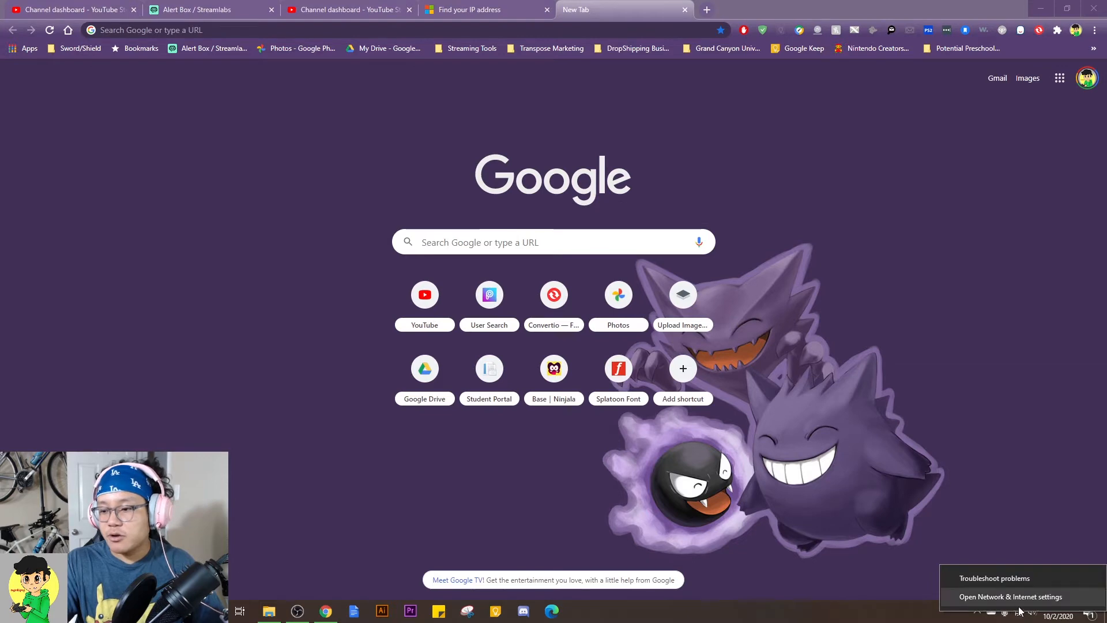
pyautogui.click(1010, 598)
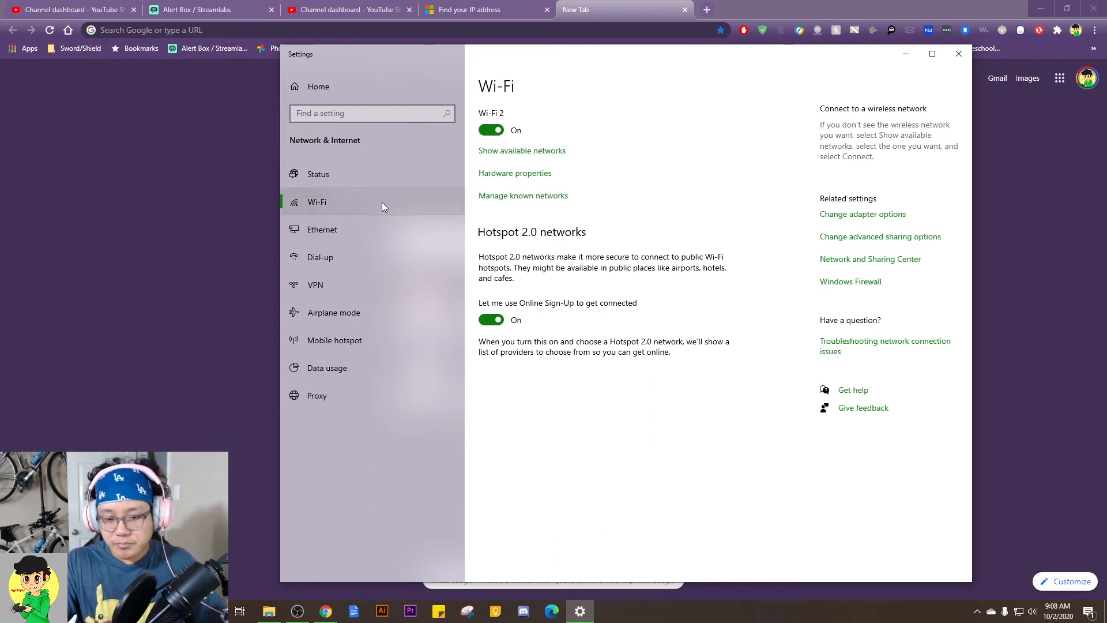
pyautogui.click(328, 180)
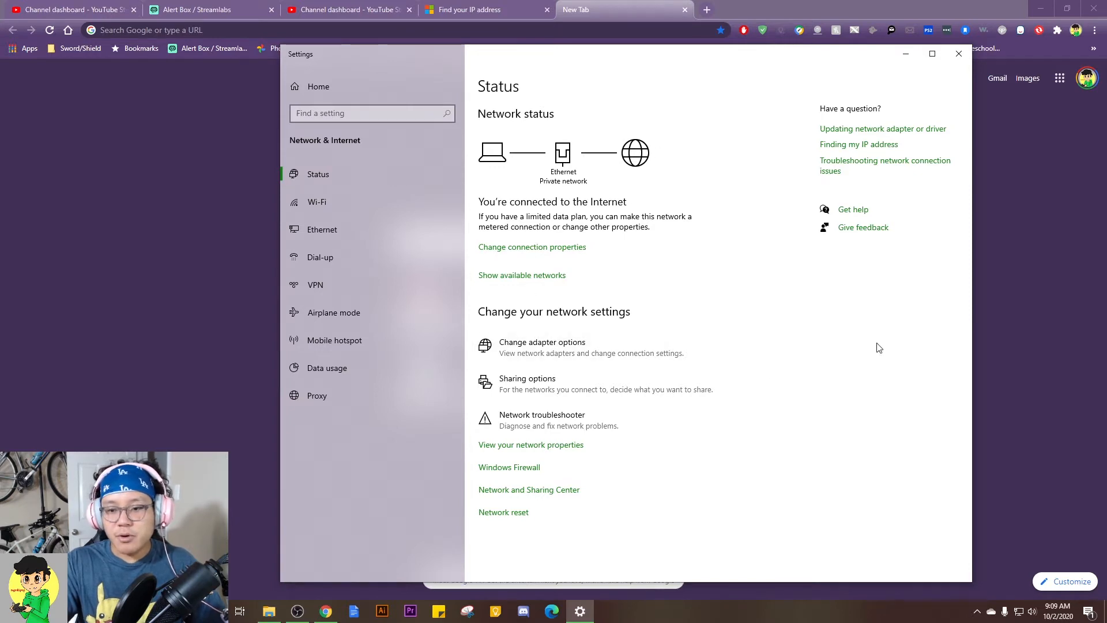
pyautogui.click(533, 454)
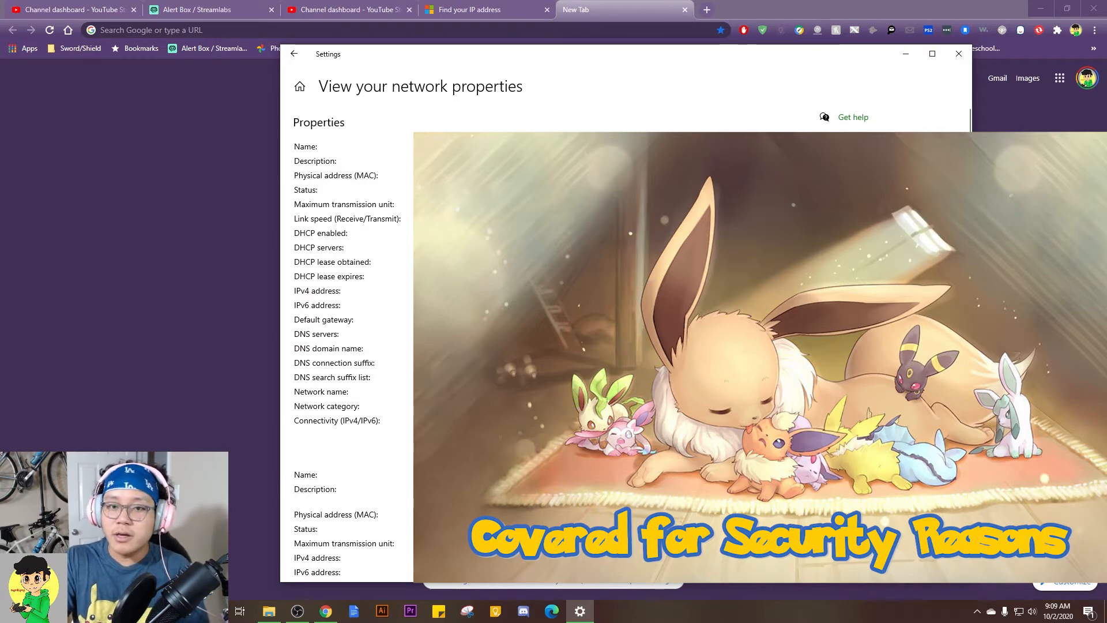
# Step: Switch to the browser and load the router's sign-in page at 10.0.0.1
pyautogui.click(195, 257)
pyautogui.click(291, 30)
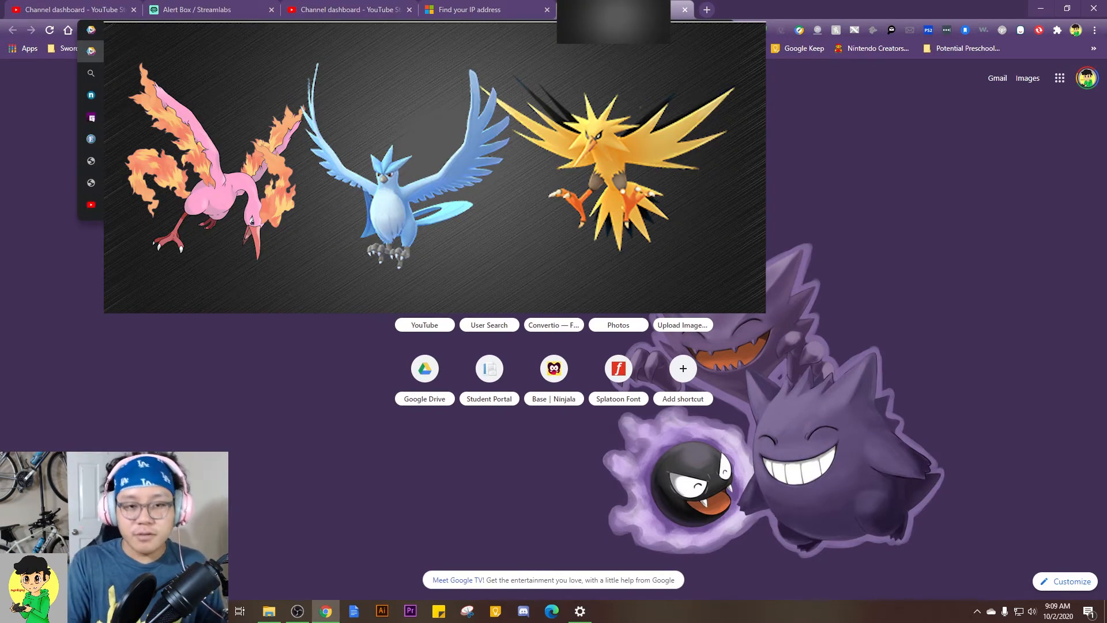
pyautogui.press('Return')
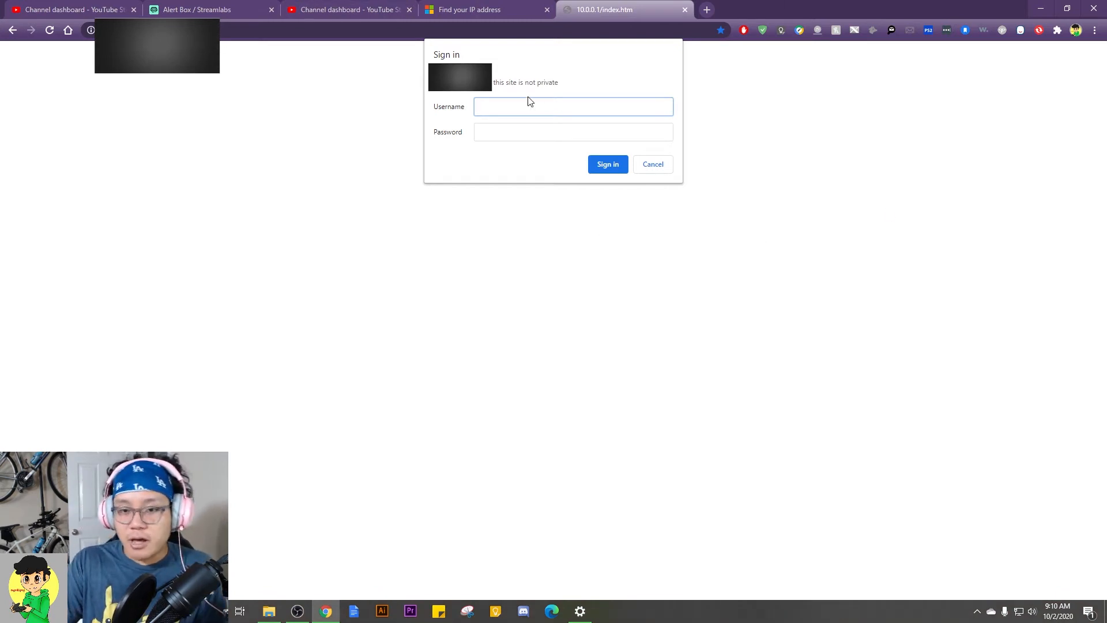
# Step: Fill in the router's sign-in form with the username admin and the account password
pyautogui.click(520, 126)
pyautogui.click(514, 105)
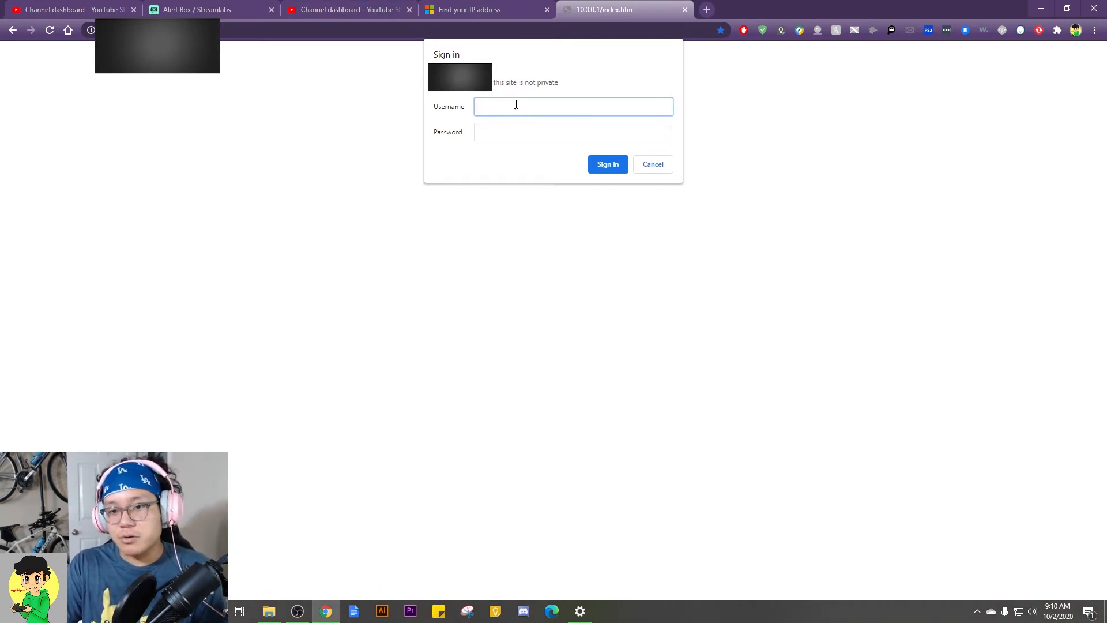
pyautogui.click(509, 134)
pyautogui.click(511, 105)
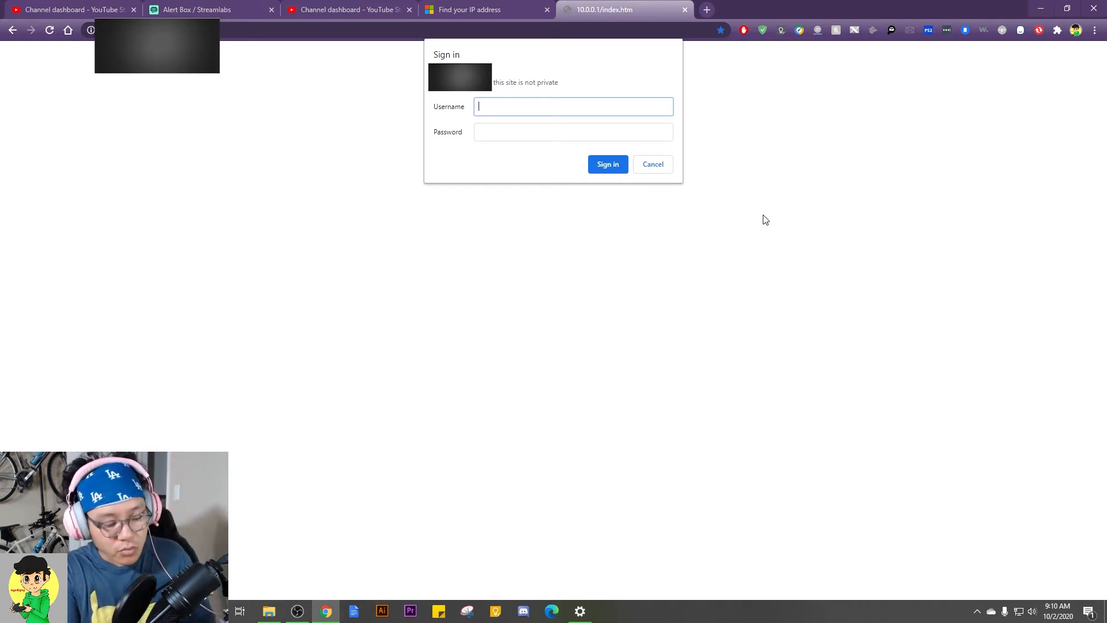
pyautogui.click(535, 135)
pyautogui.write('••')
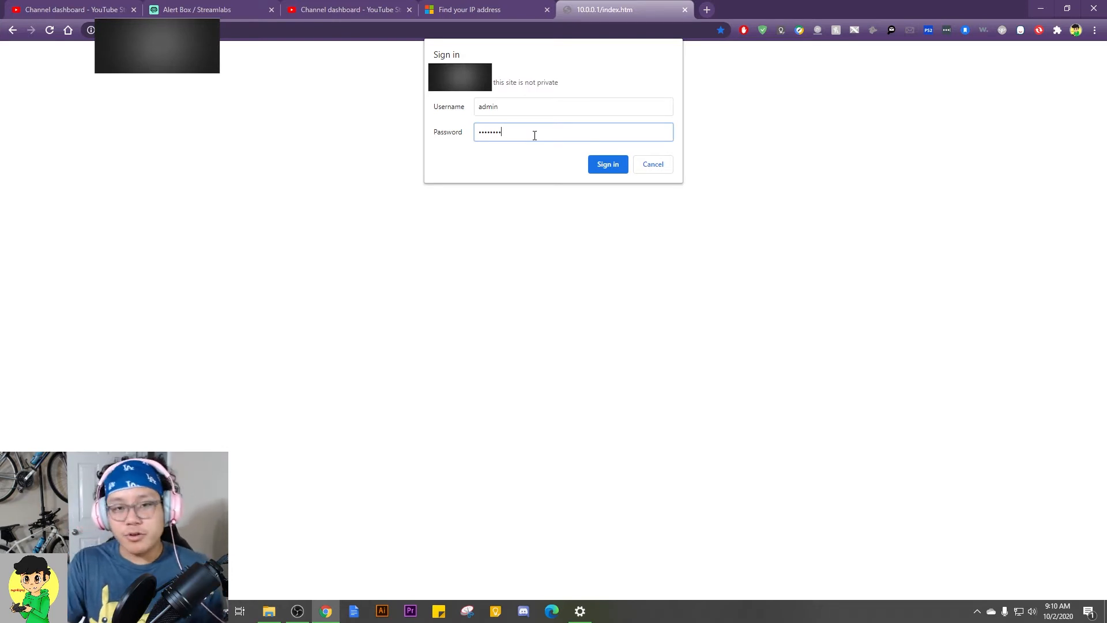
# Step: Clear the password and the username from the router's sign-in form
pyautogui.doubleClick(535, 135)
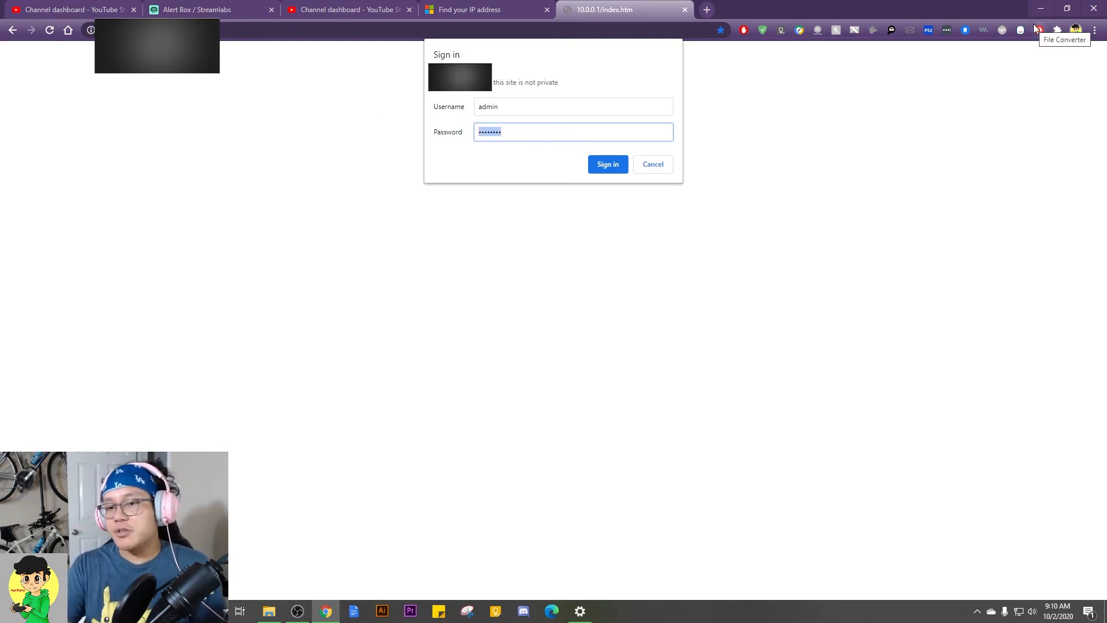
pyautogui.press('BackSpace')
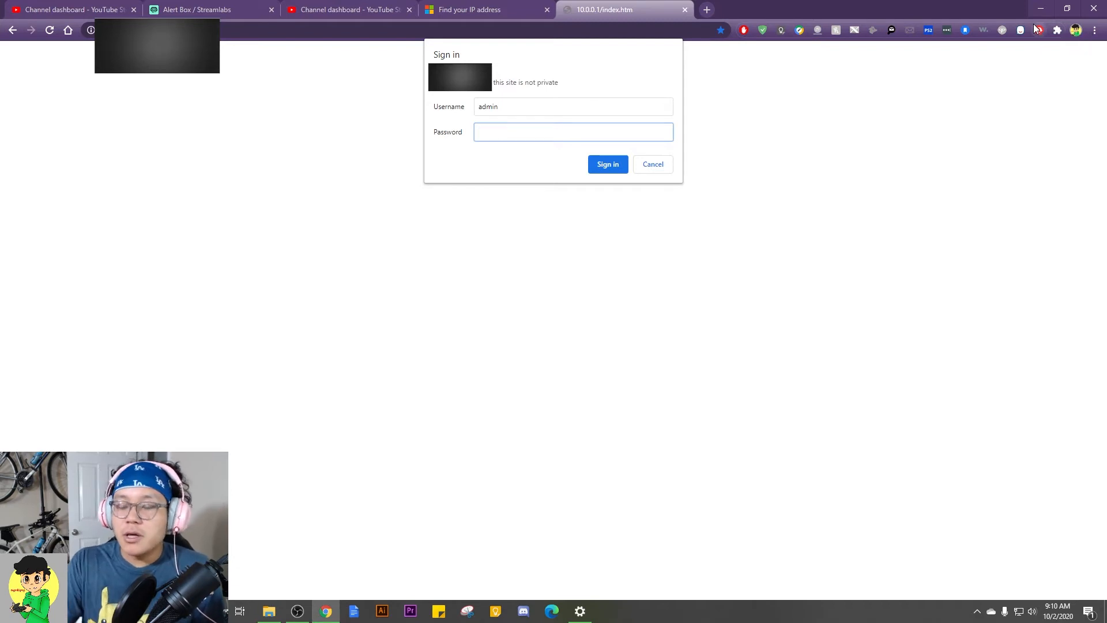
pyautogui.moveTo(513, 107); pyautogui.dragTo(421, 101)
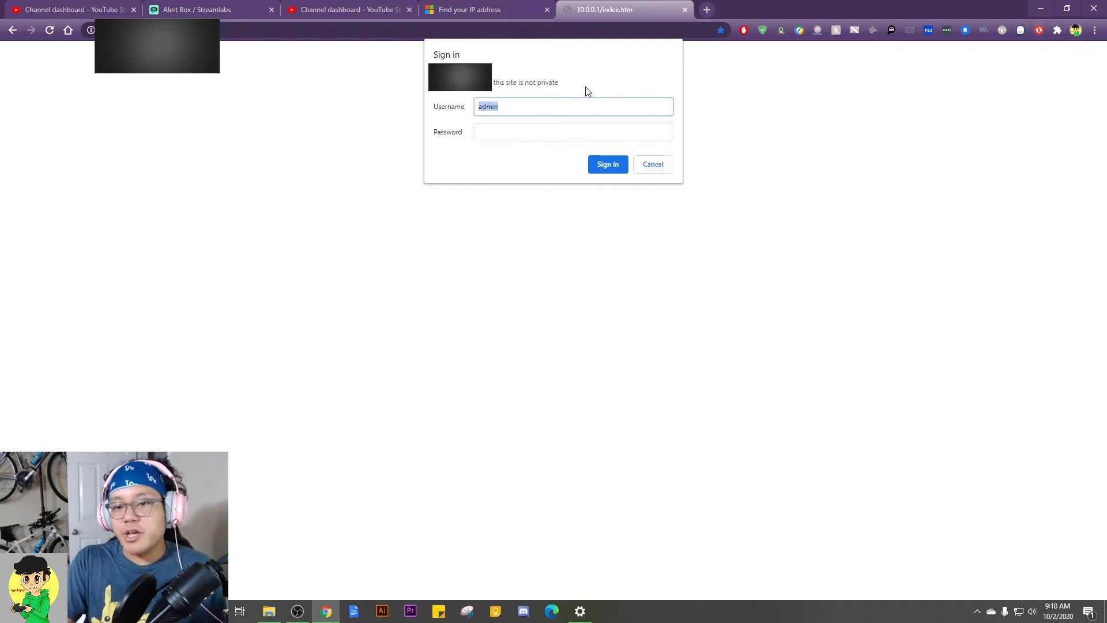
pyautogui.write('\\')
pyautogui.press('BackSpace')
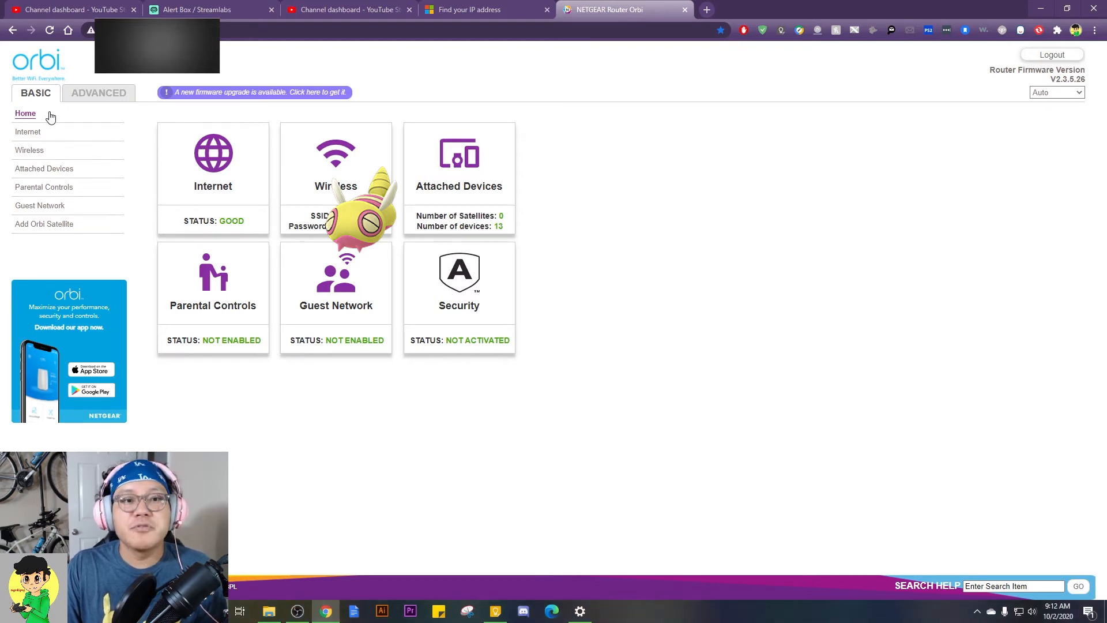
# Step: Enable the guest network in the Orbi router's guest network settings and apply the change
pyautogui.moveTo(1085, 78); pyautogui.dragTo(1046, 86)
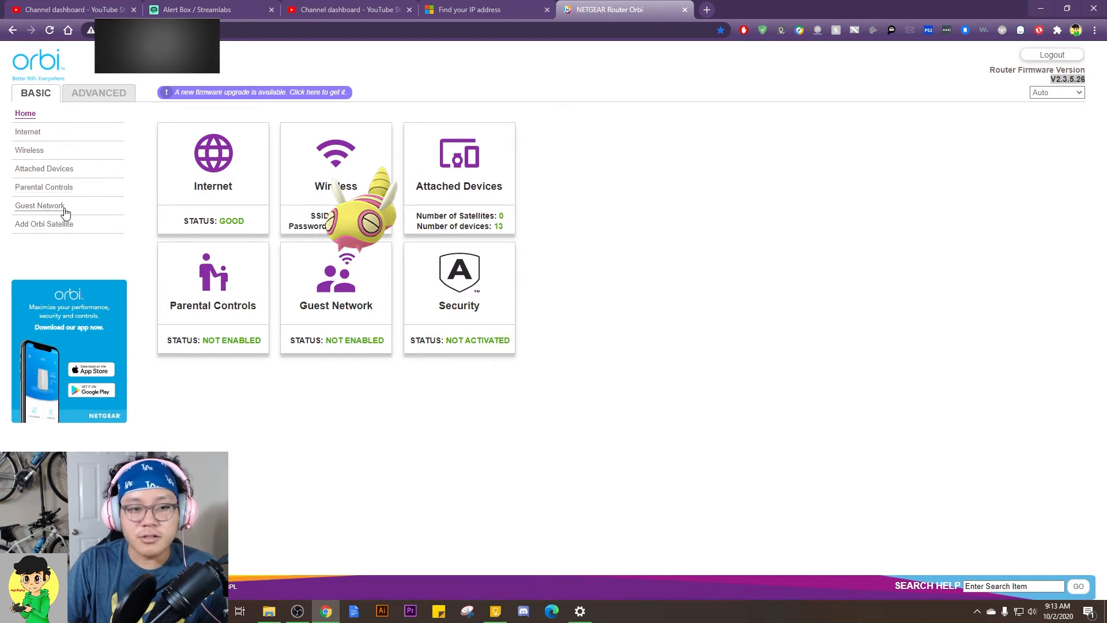
pyautogui.click(343, 299)
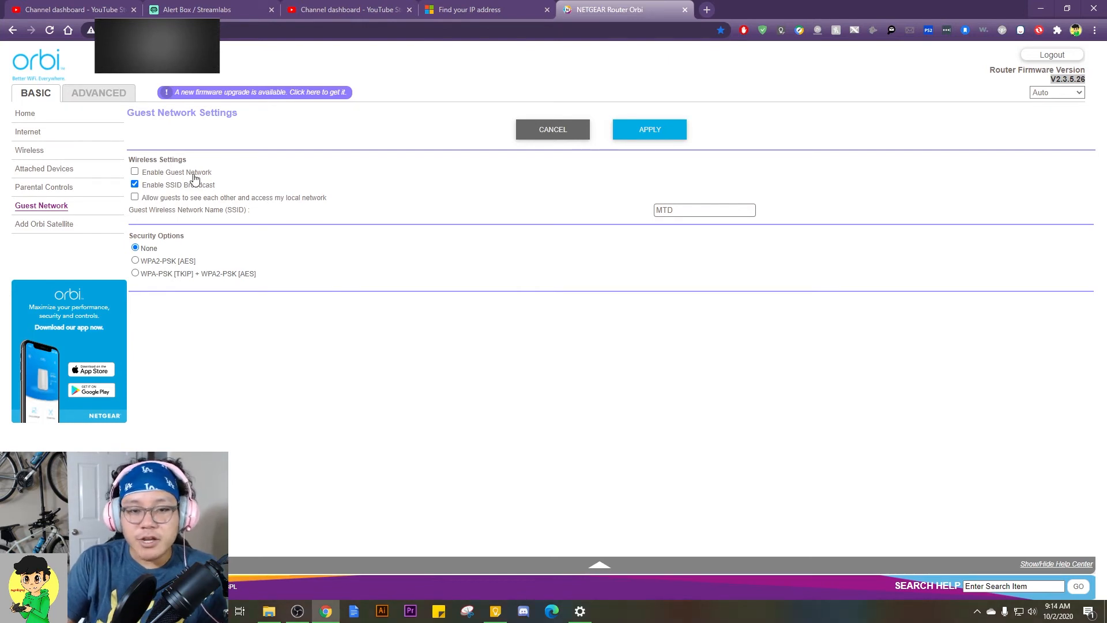
pyautogui.click(134, 171)
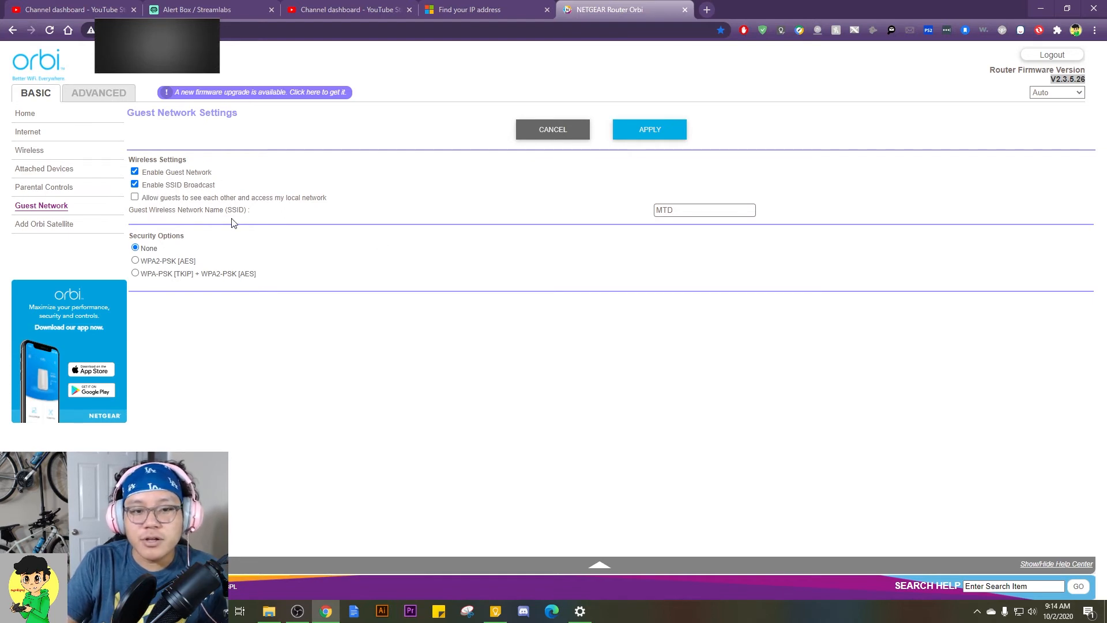
pyautogui.moveTo(681, 210); pyautogui.dragTo(640, 215)
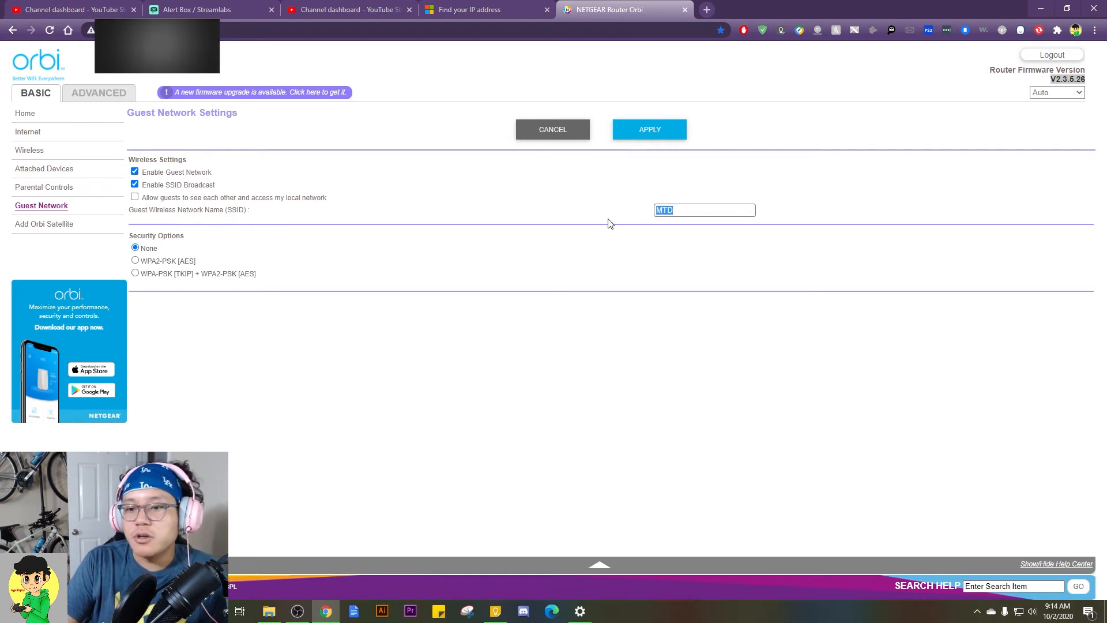
pyautogui.click(608, 219)
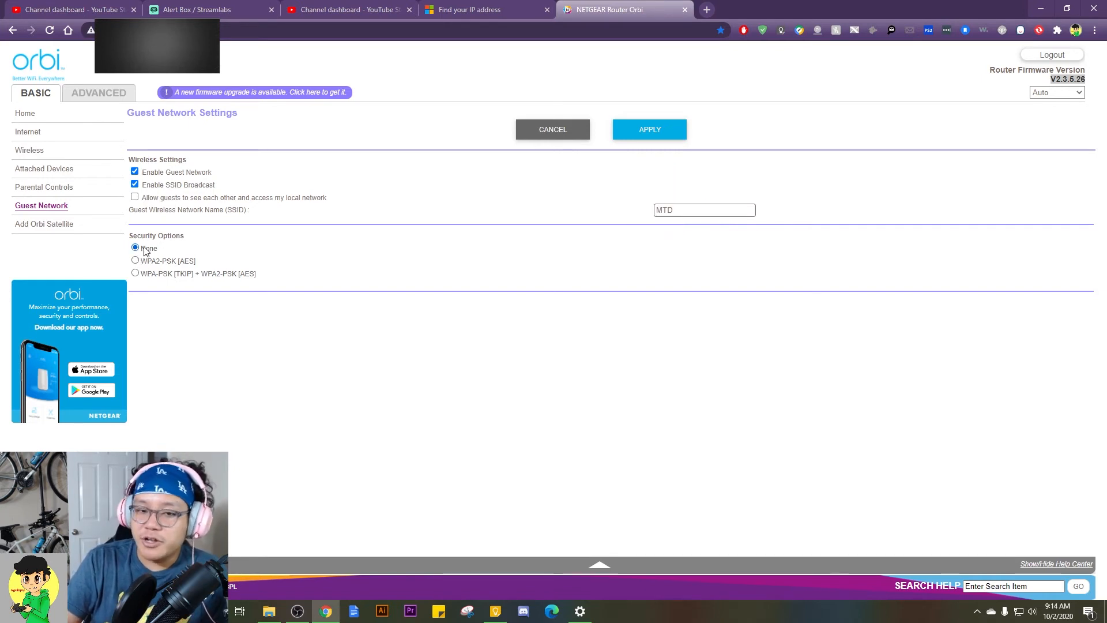
pyautogui.click(648, 136)
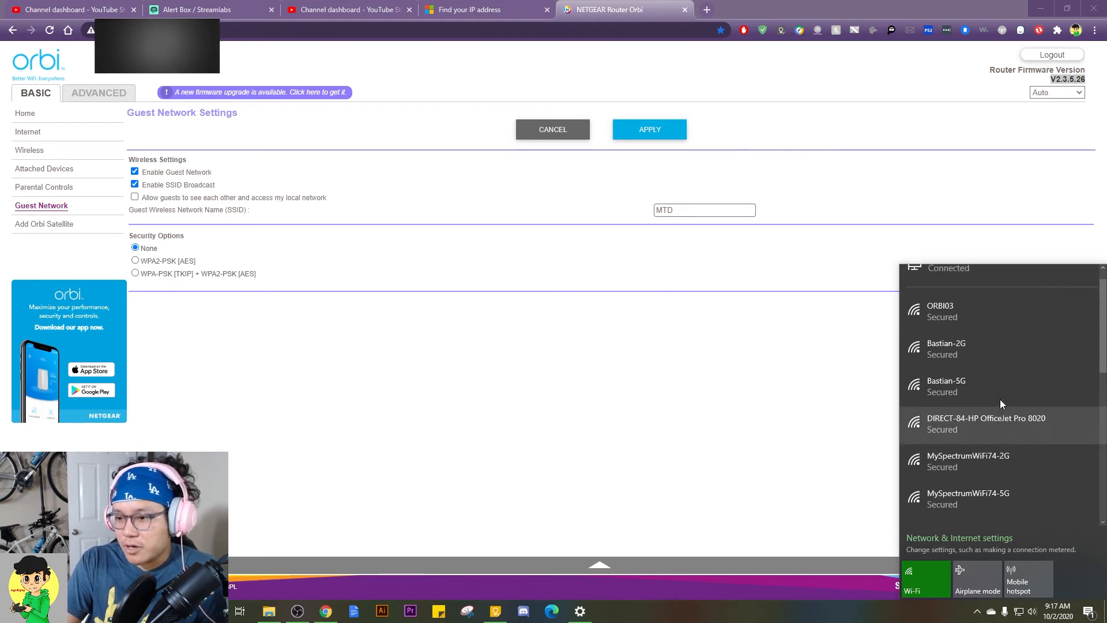
# Step: Find the MTD guest network in the list of available Wi-Fi networks, show its connection options, and dismiss the list
pyautogui.scroll(-3, 973, 441)
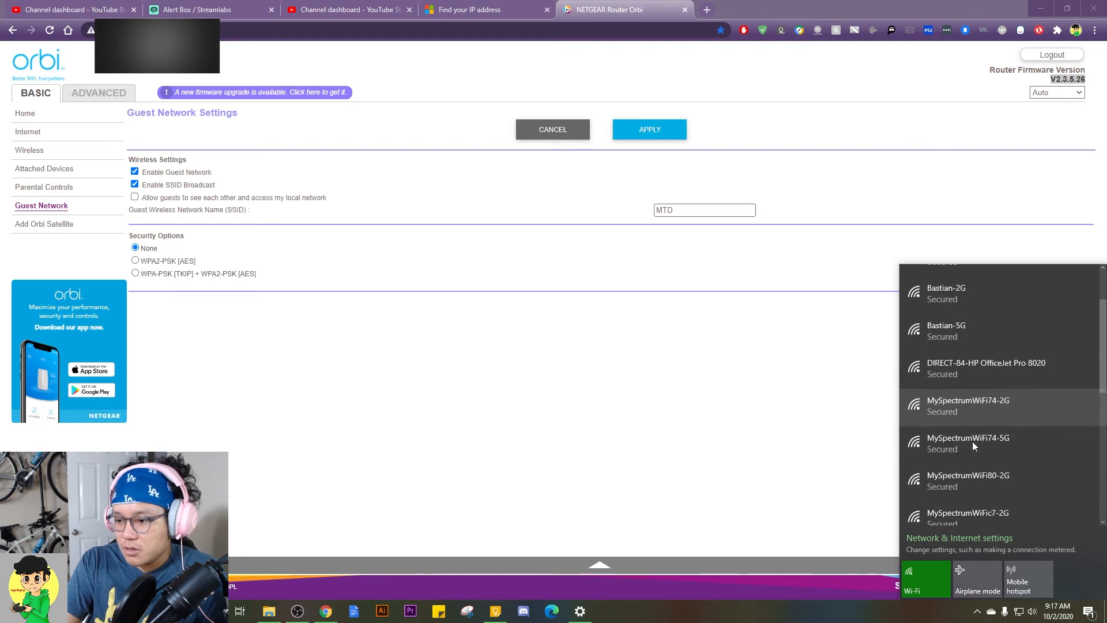
pyautogui.scroll(-2, 972, 441)
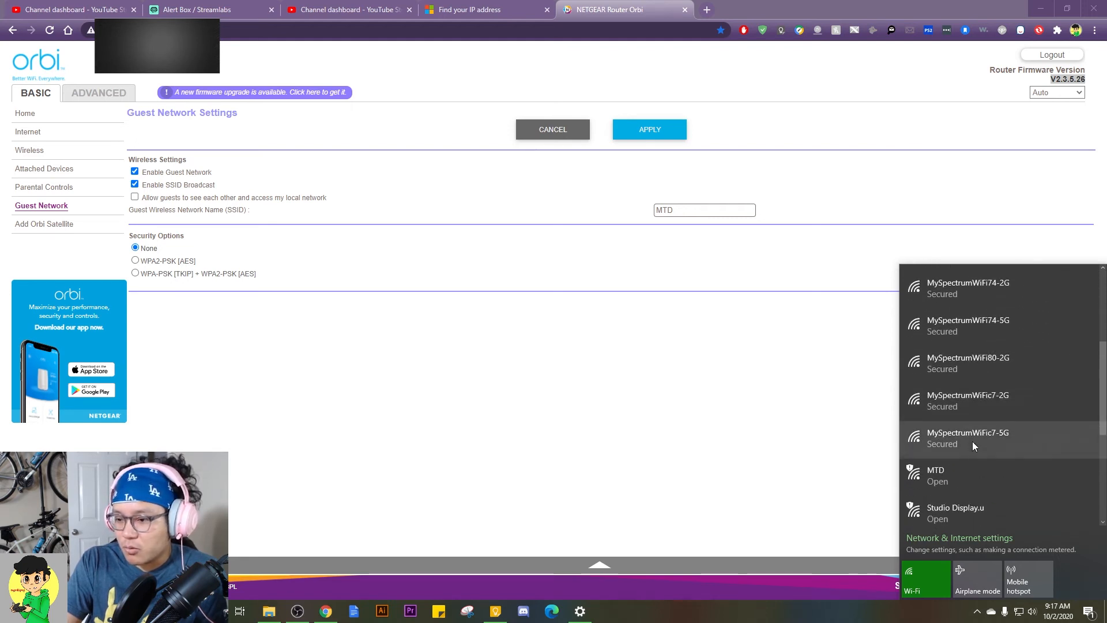
pyautogui.scroll(-1, 960, 496)
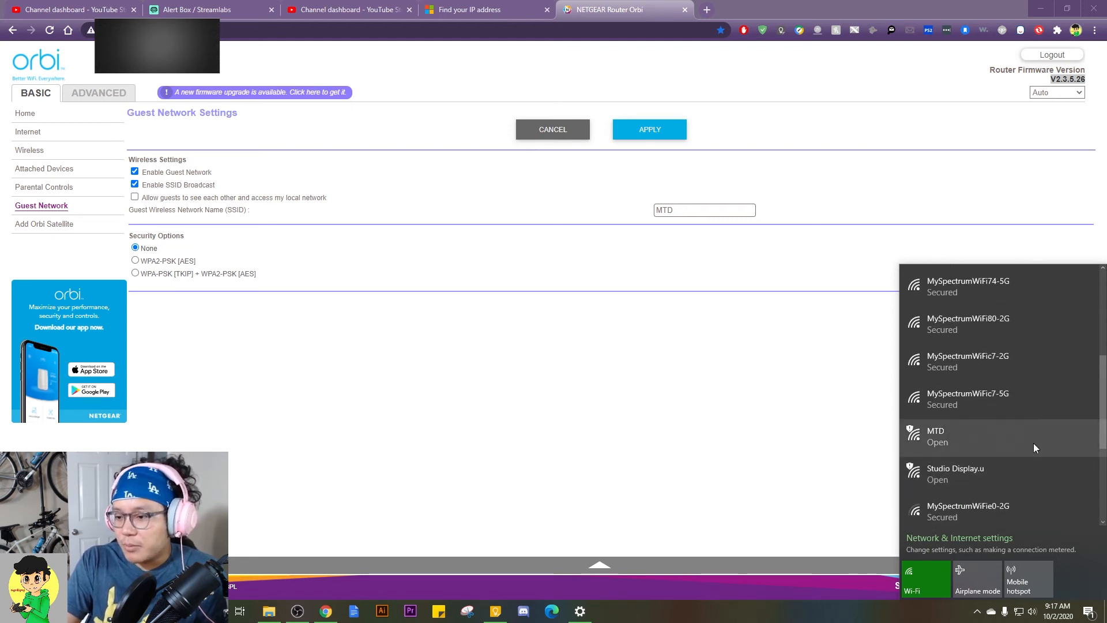
pyautogui.click(991, 439)
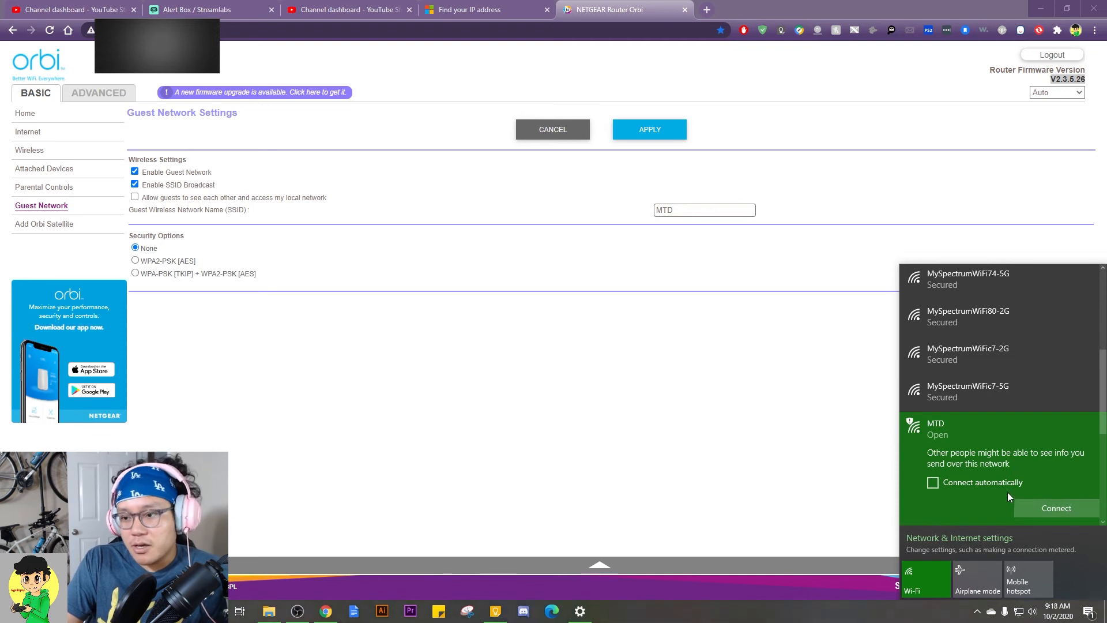
pyautogui.click(659, 459)
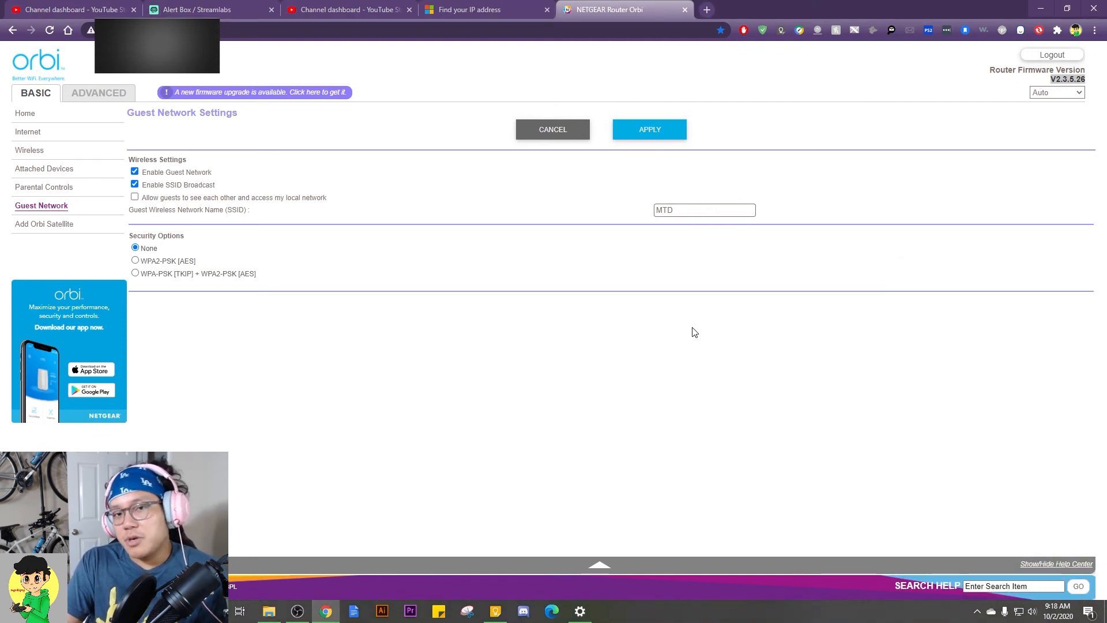